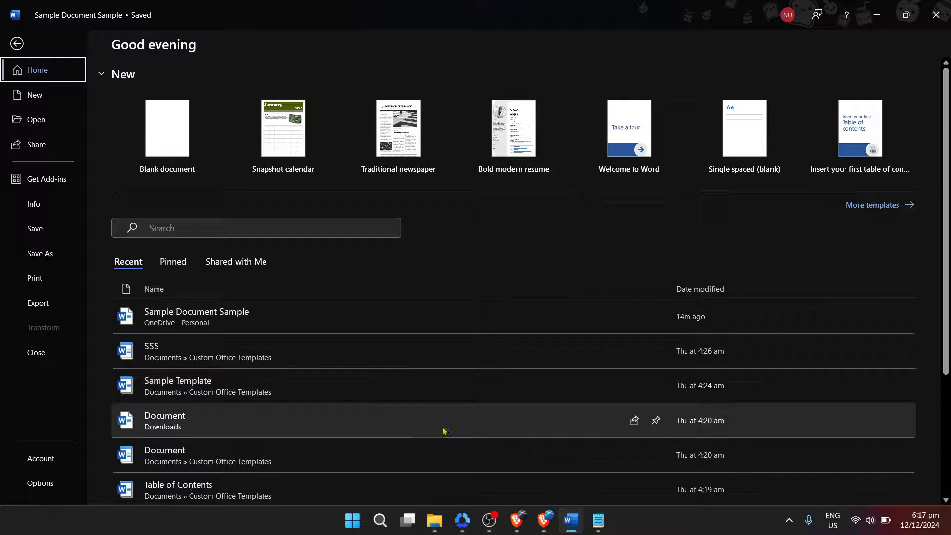
- Search Windows for 'word', then dismiss the search panel and return to Word
click(379, 521)
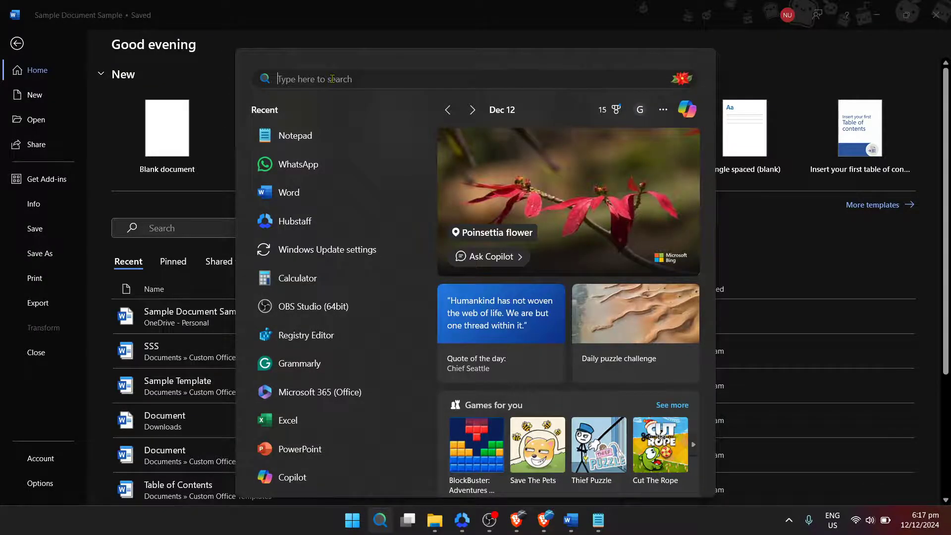
text(word)
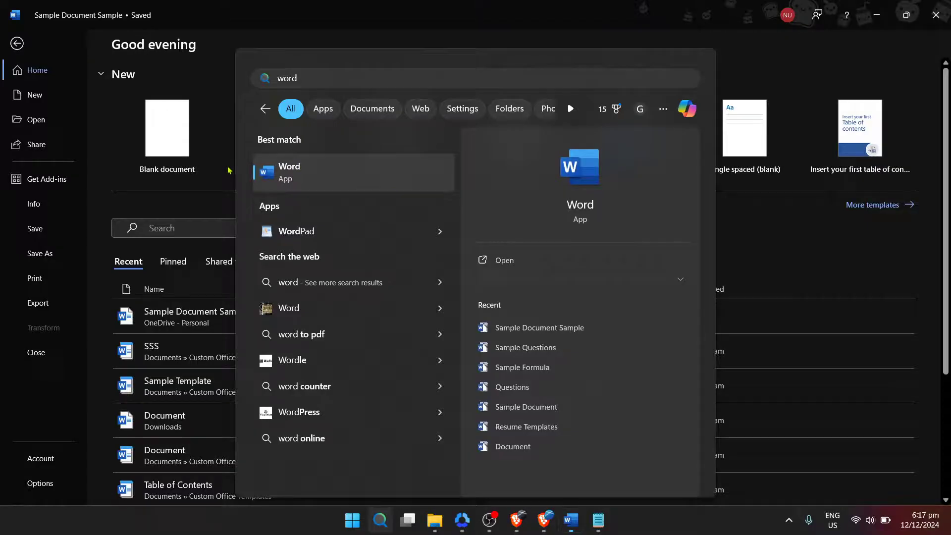
key(Escape)
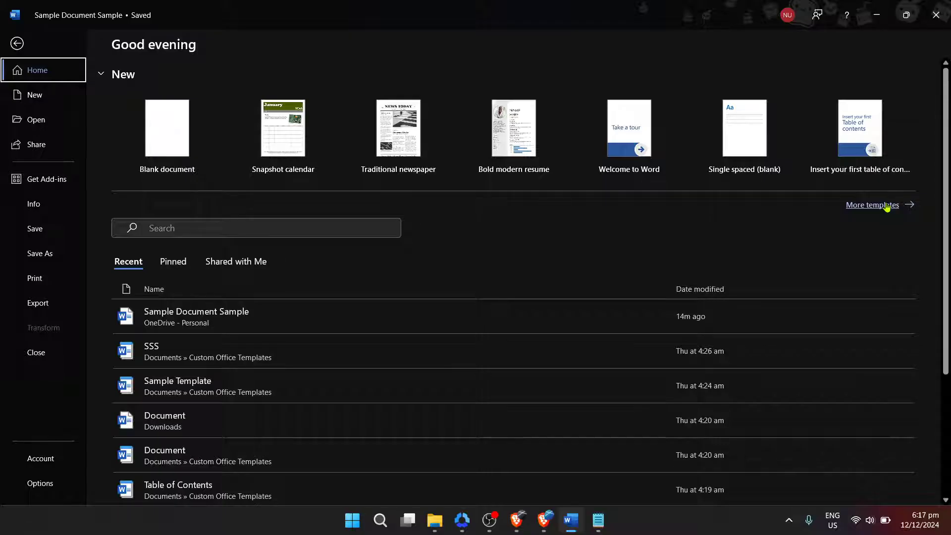
- Search the online template gallery for 'calendar'
click(887, 206)
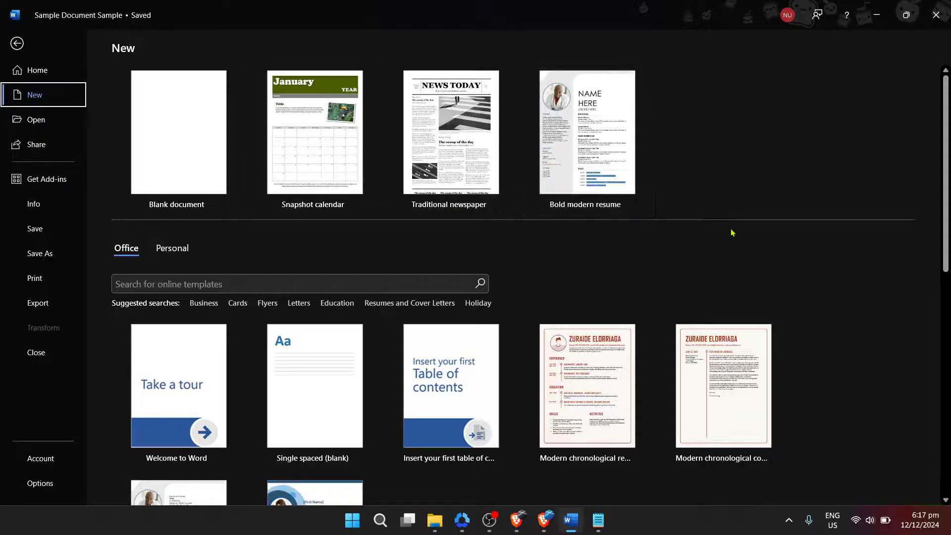
scroll(732, 233, down, 1)
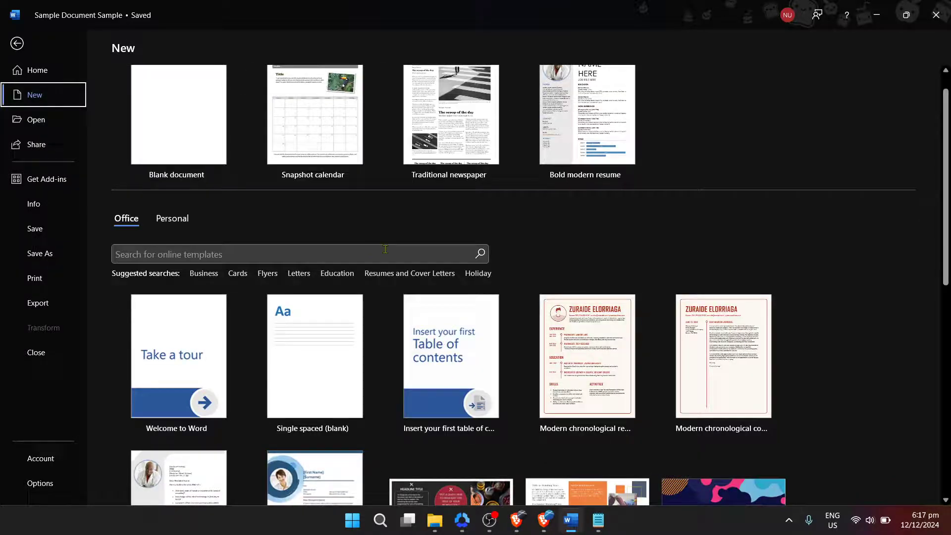
click(340, 253)
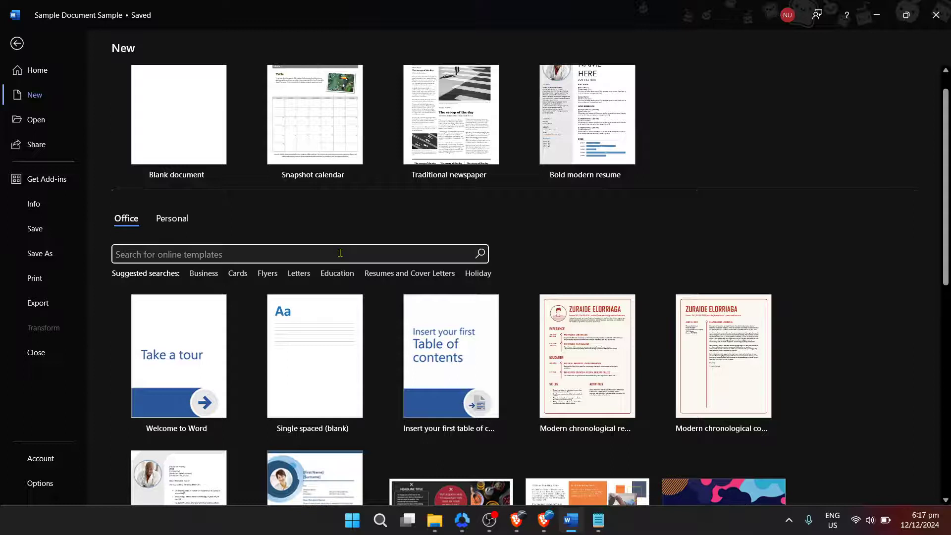
text(ca)
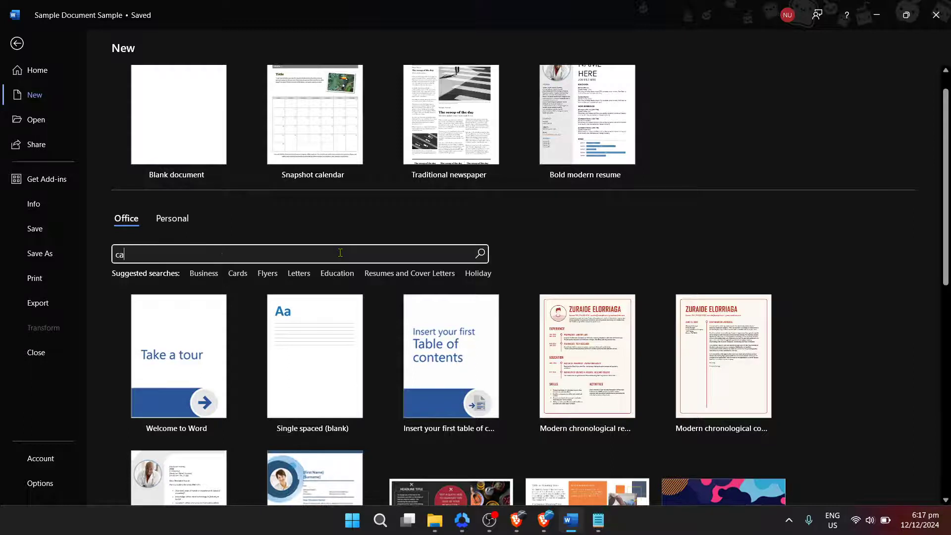
text(len)
text(dar)
key(Return)
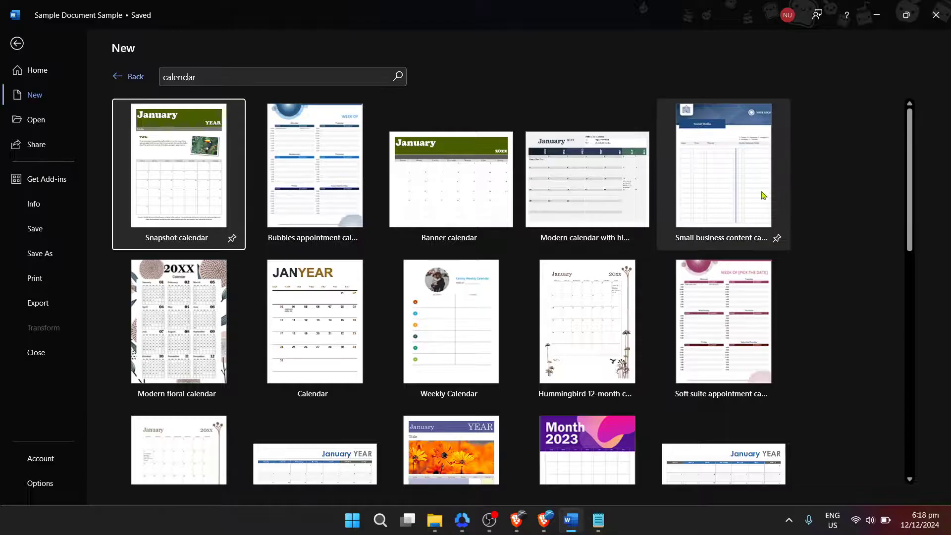
- Pick the Snapshot calendar from the results and create a new document showing January 2025
scroll(763, 196, down, 1)
scroll(763, 198, down, 1)
scroll(763, 198, down, 2)
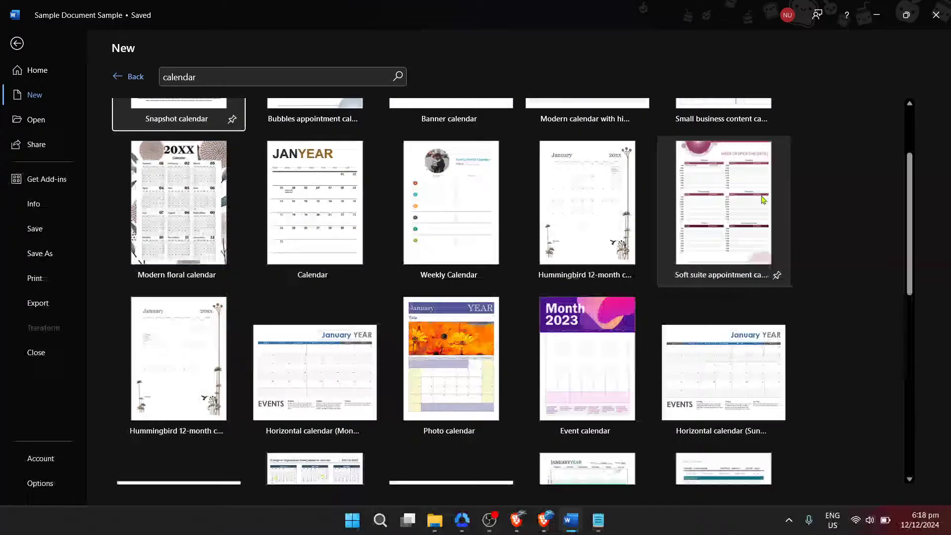
scroll(761, 199, down, 1)
scroll(763, 200, down, 2)
scroll(764, 200, down, 2)
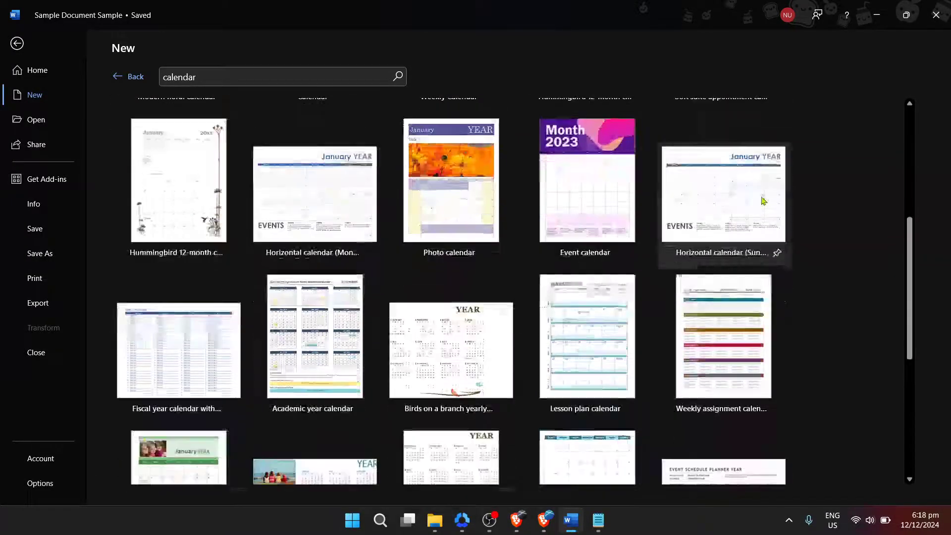
scroll(763, 200, down, 1)
scroll(763, 201, down, 2)
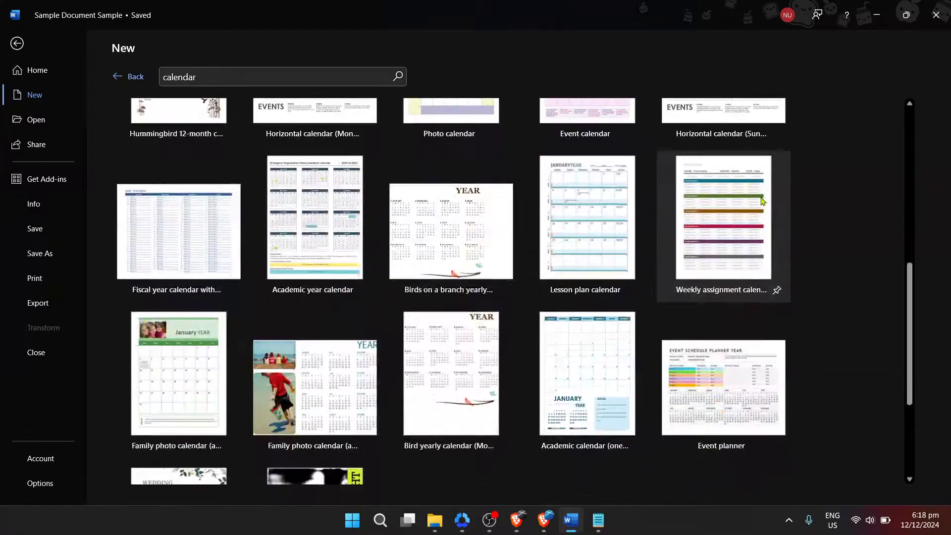
scroll(763, 200, down, 2)
scroll(763, 200, down, 3)
scroll(762, 200, up, 4)
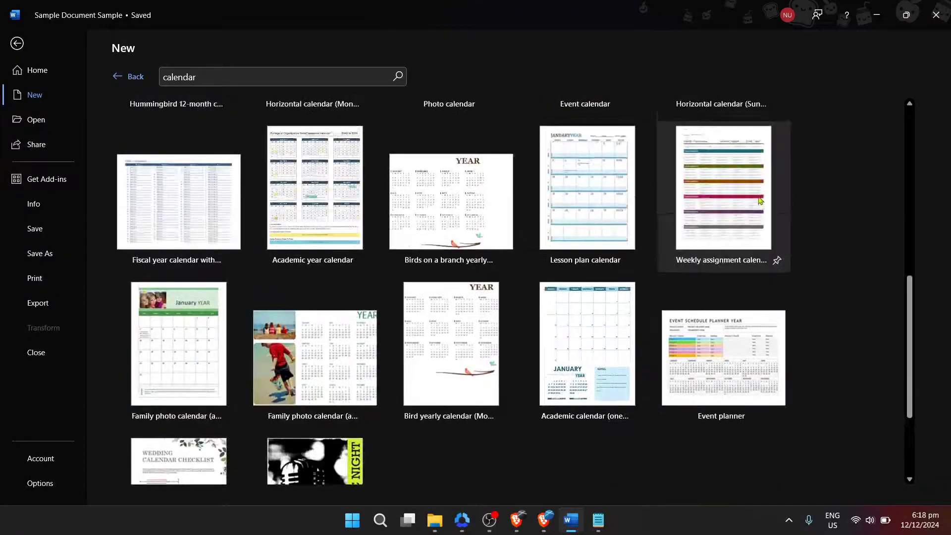
scroll(762, 200, up, 3)
scroll(760, 198, up, 3)
scroll(757, 194, up, 1)
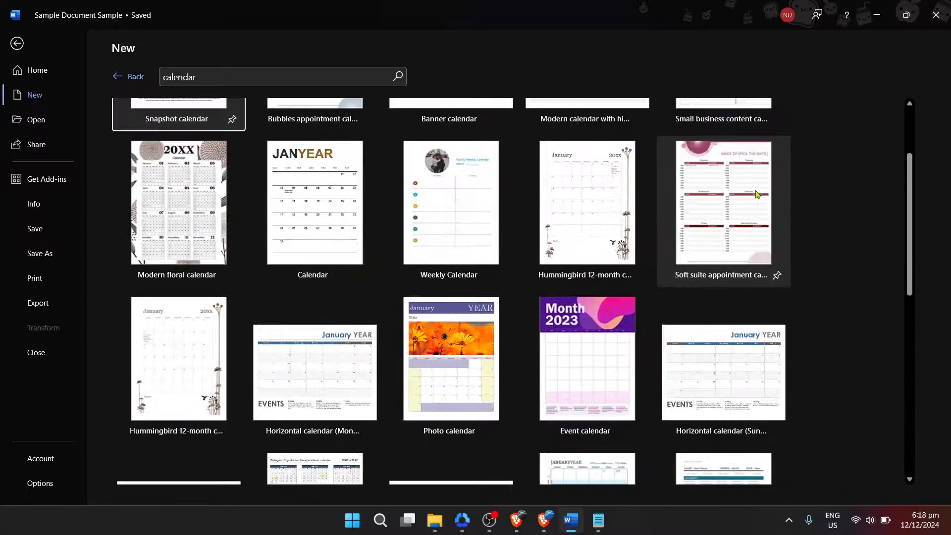
scroll(757, 194, up, 2)
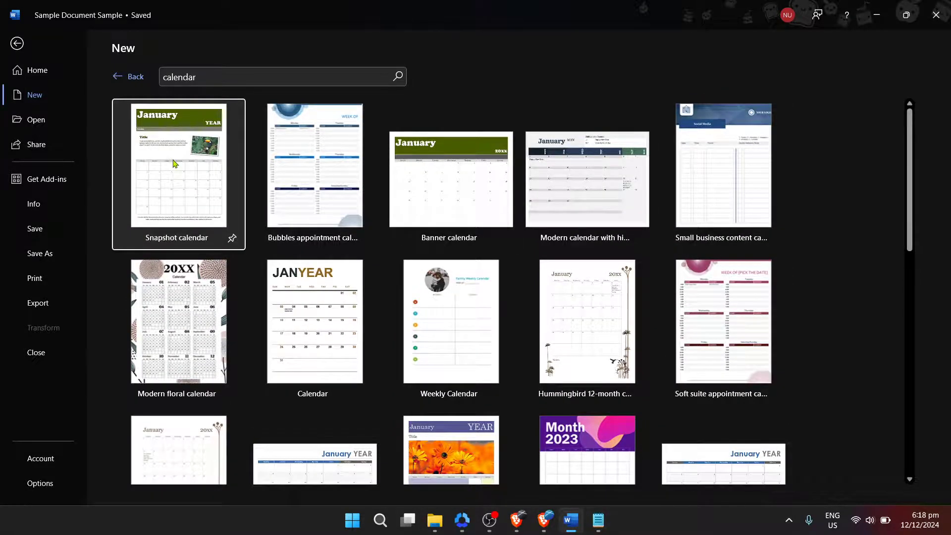
click(474, 219)
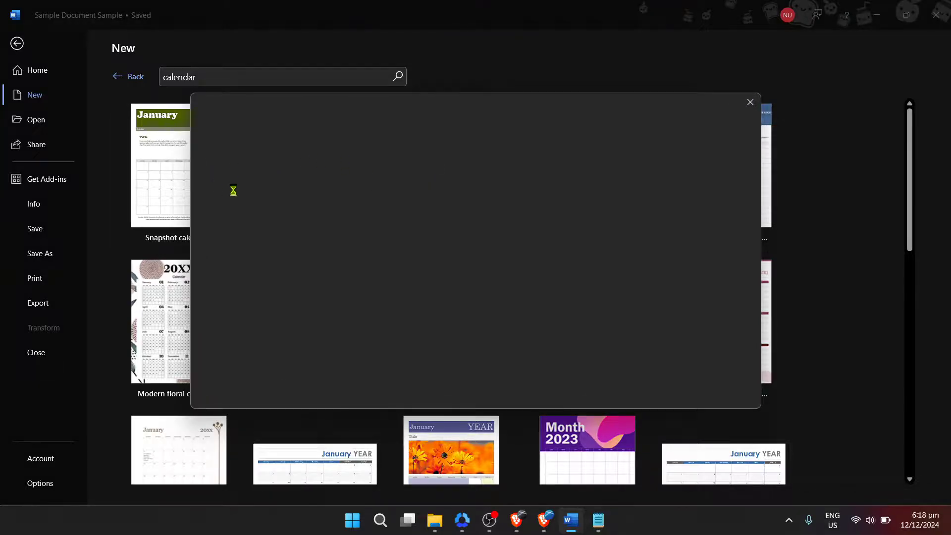
key(Escape)
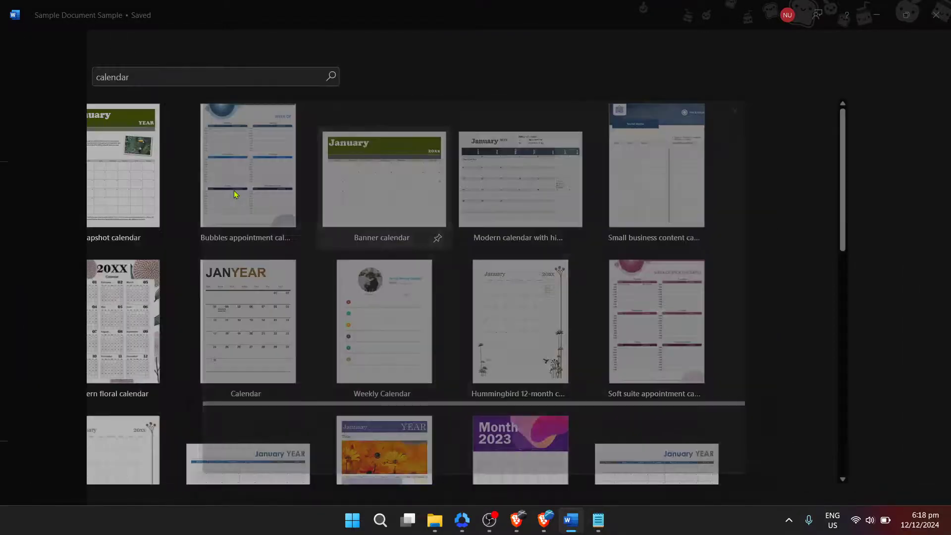
key(Escape)
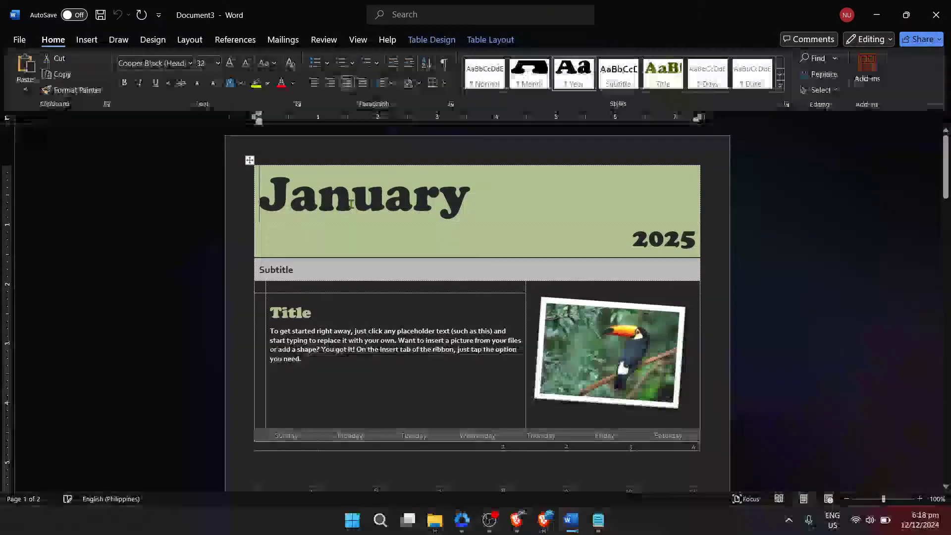
- Replace the year 2025 with 2024 and the month January with December
double_click(671, 242)
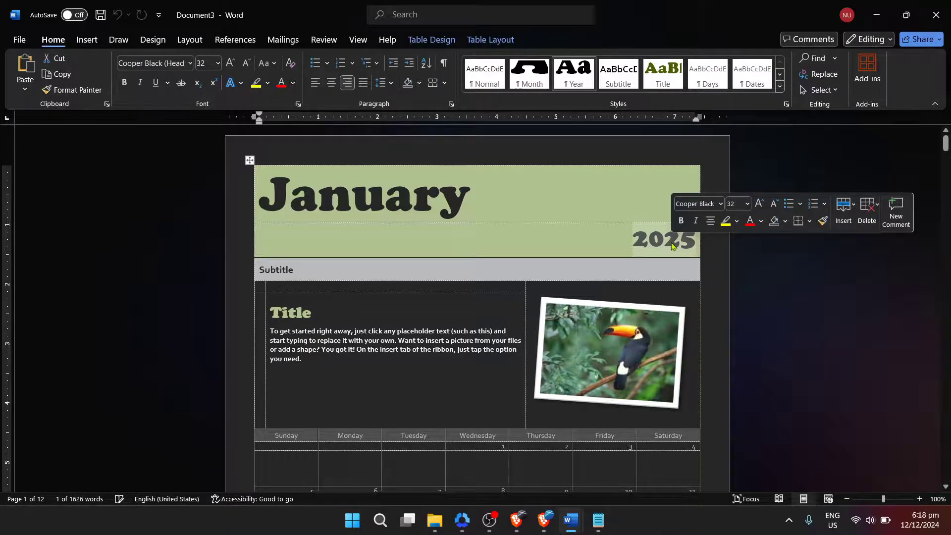
text(2024)
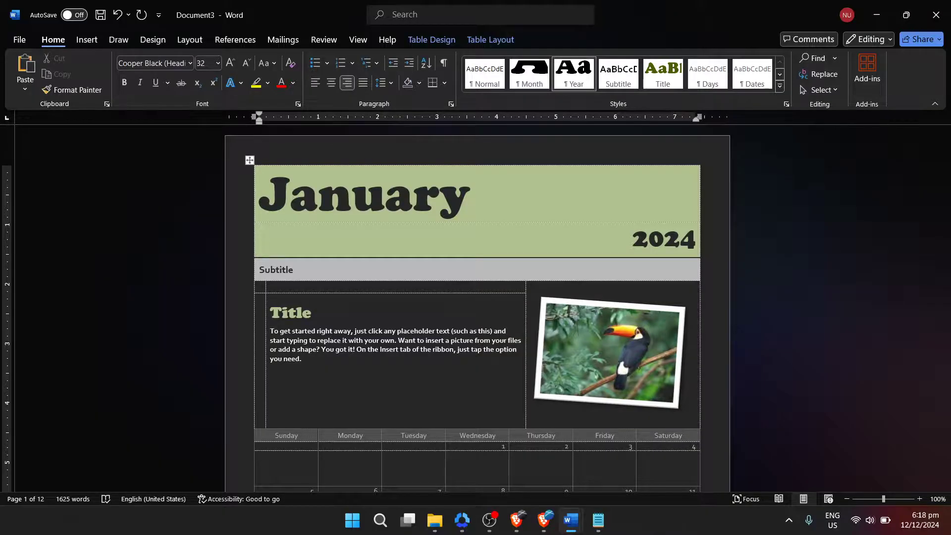
click(456, 217)
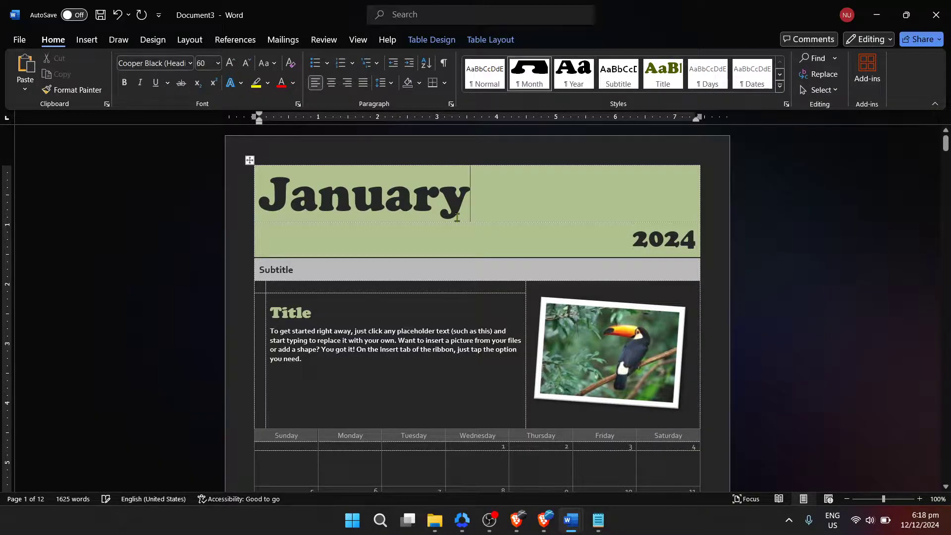
double_click(431, 212)
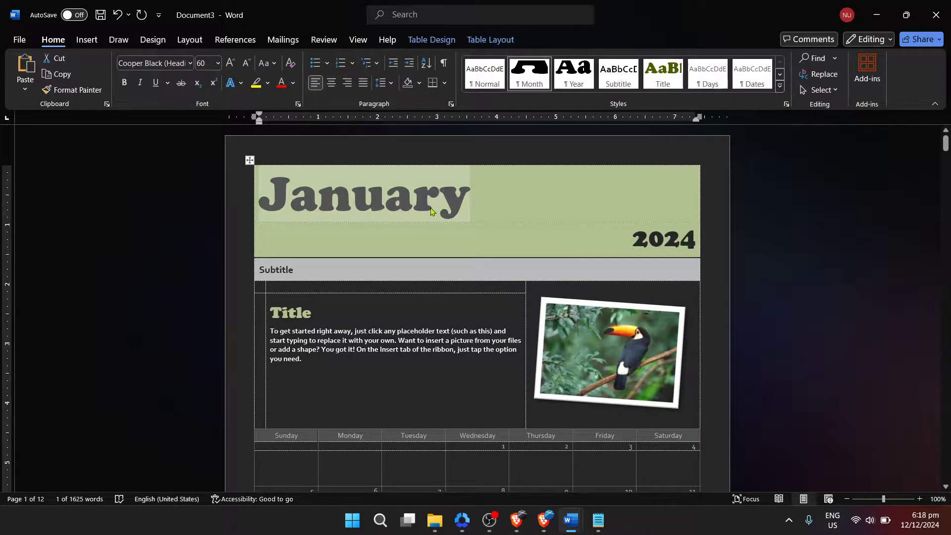
text(Dec)
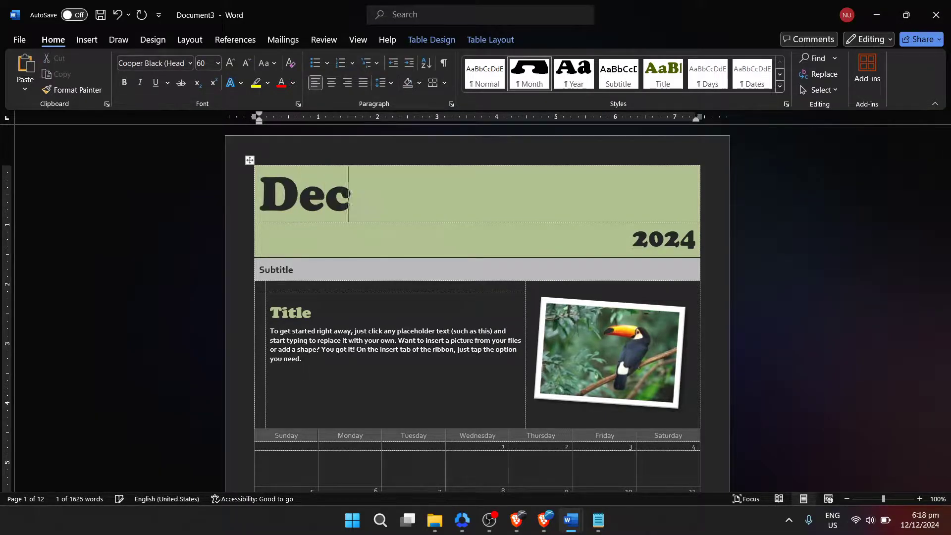
text(ember)
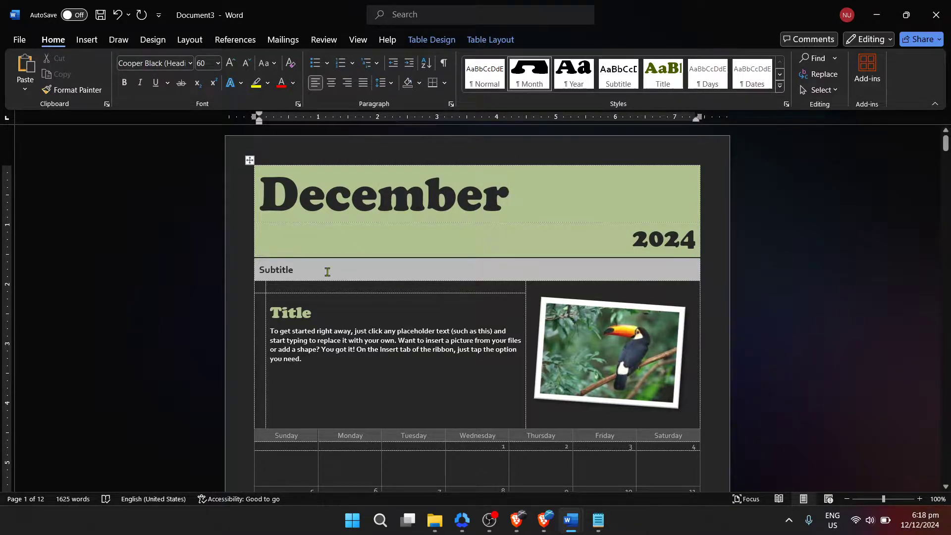
double_click(288, 269)
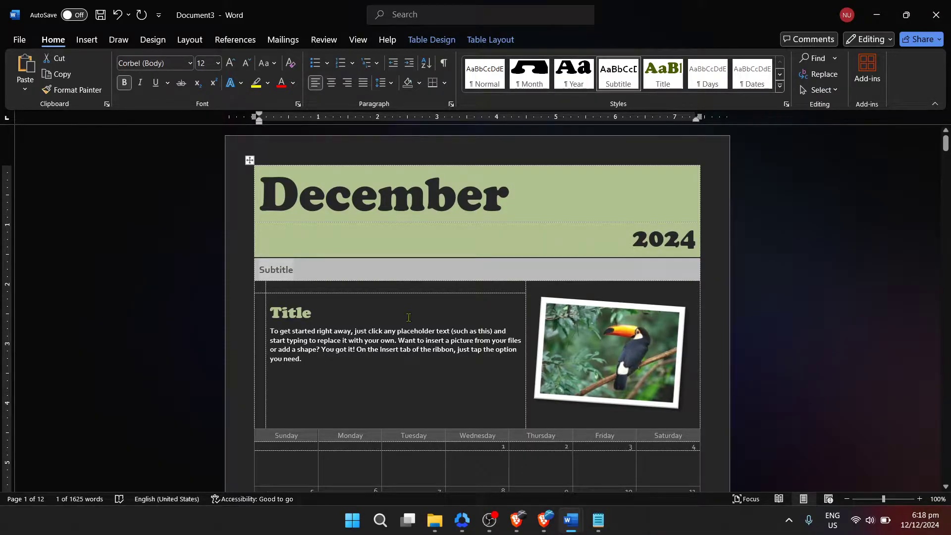
double_click(328, 319)
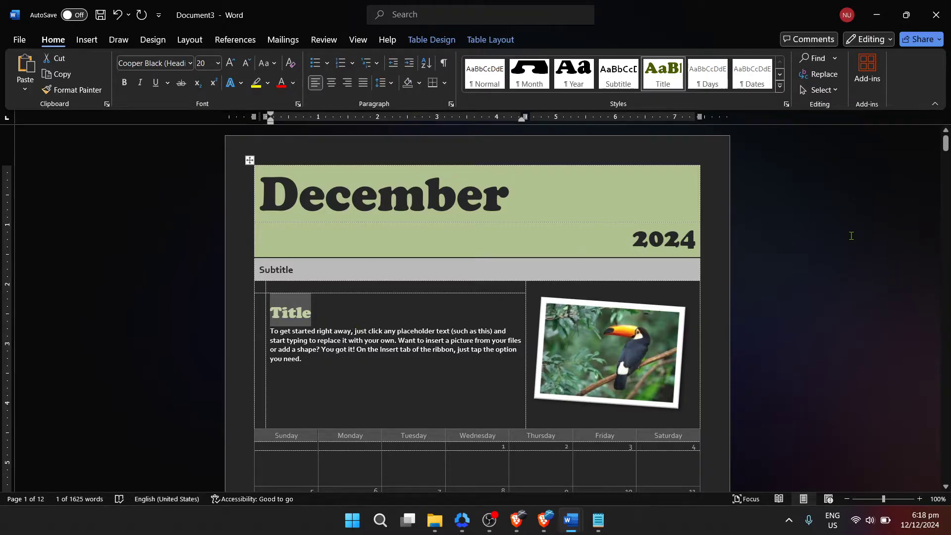
click(723, 291)
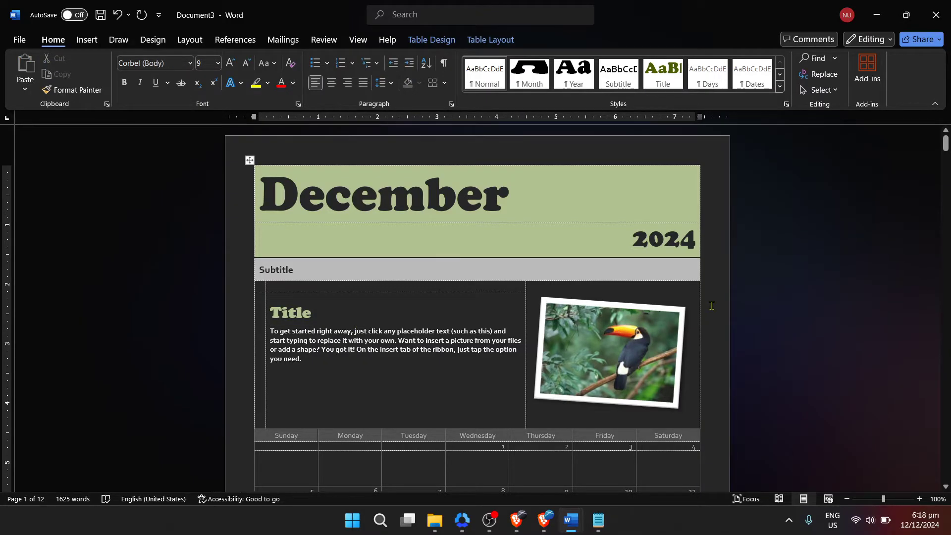